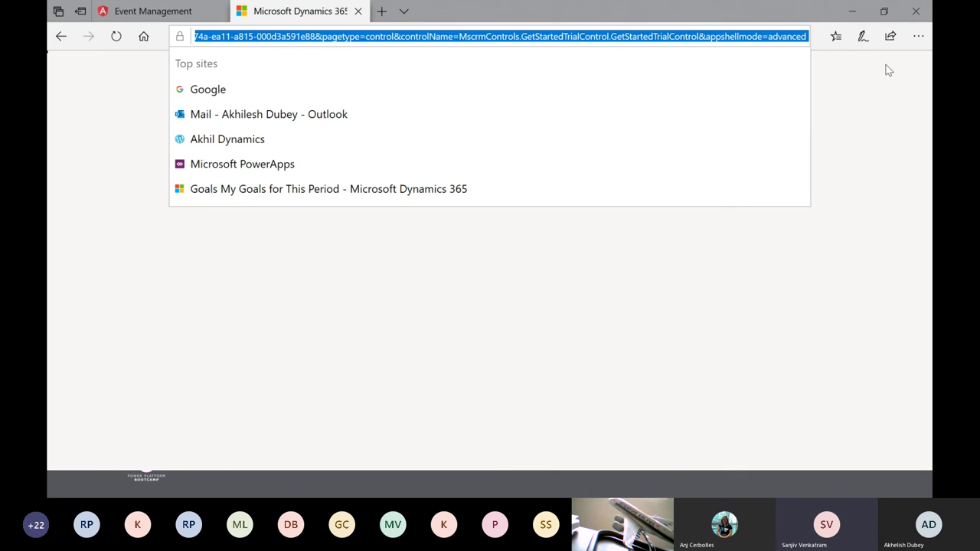
Step: Load the Dynamics 365 apps page, open the Marketing app and look over its Get started page
key("Return")
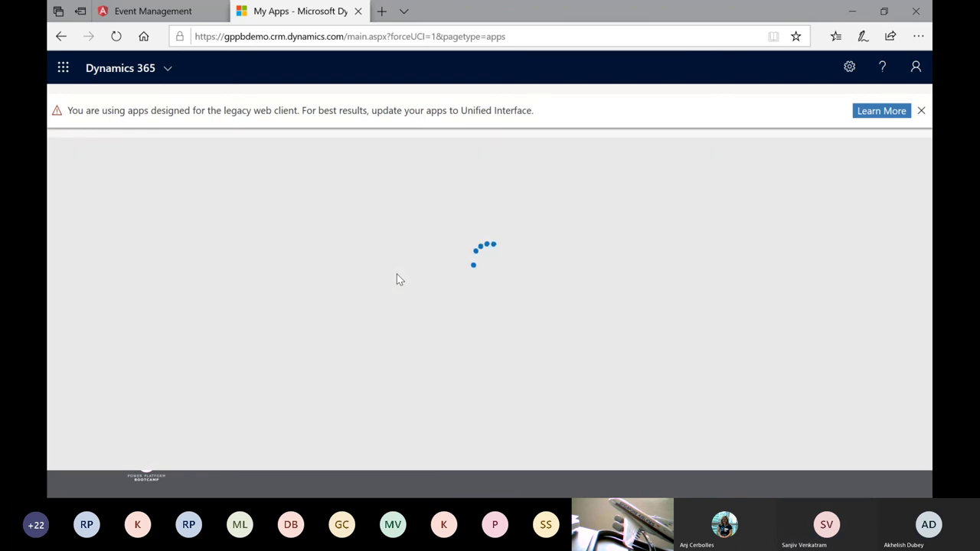
left_click(612, 348)
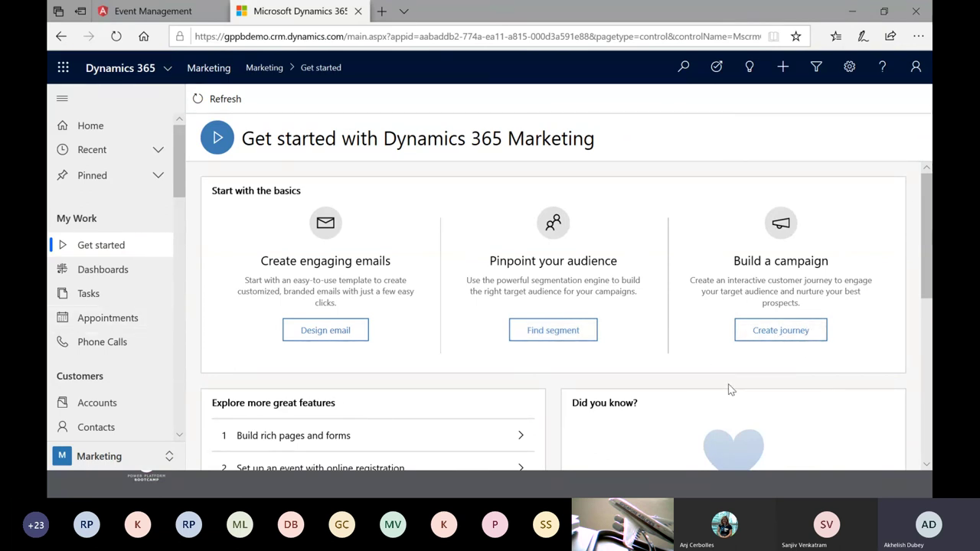
scroll(731, 389, "down", 1)
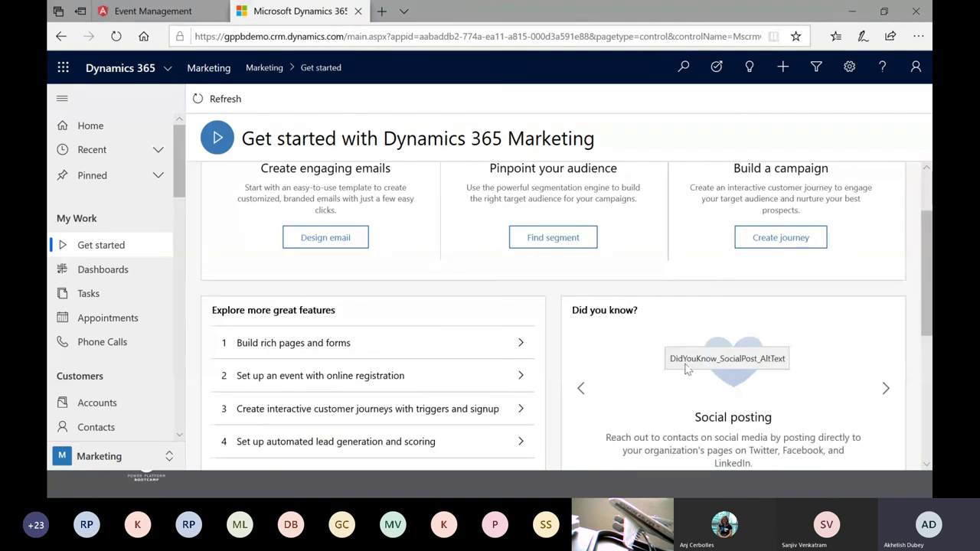
Step: Bring up the Marketing and sales dashboard, reloading it by way of the Tasks list
left_click(108, 279)
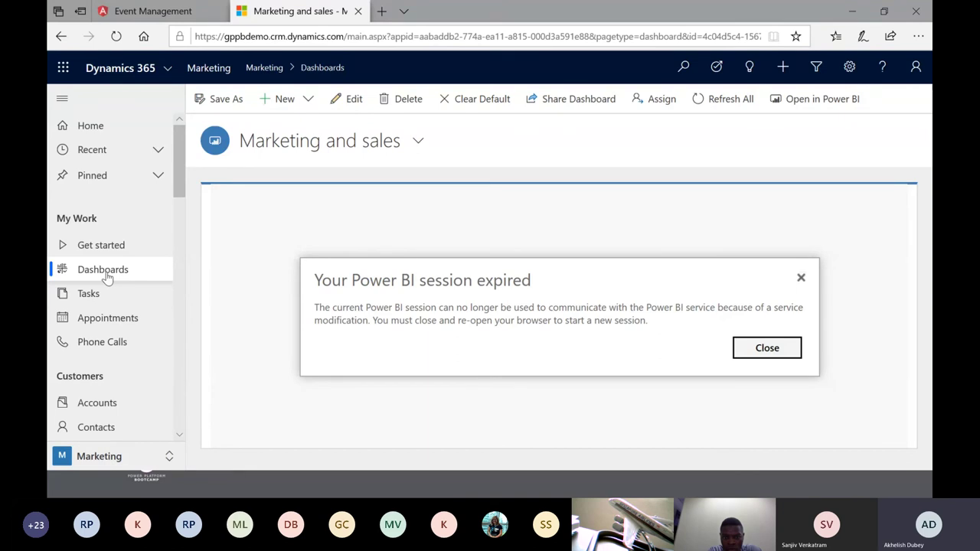
left_click(98, 302)
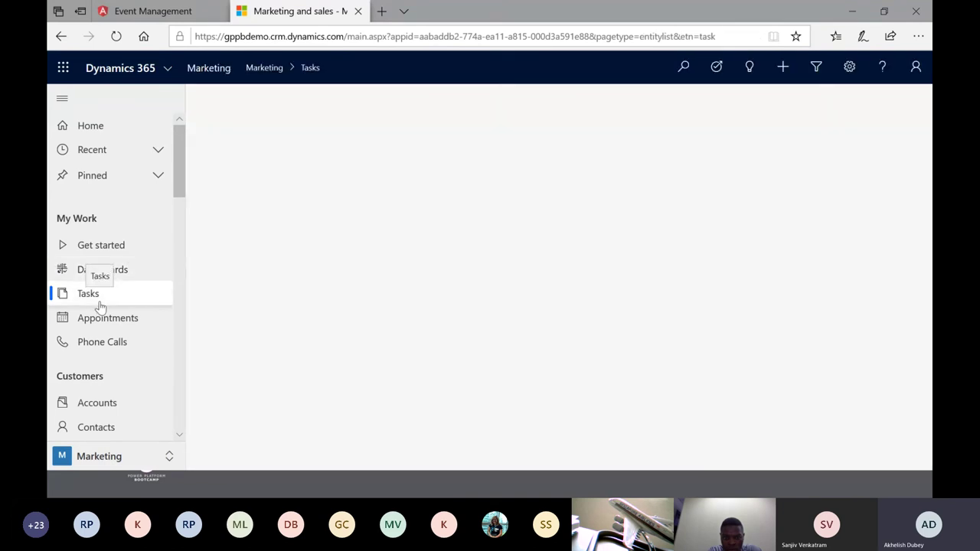
left_click(116, 276)
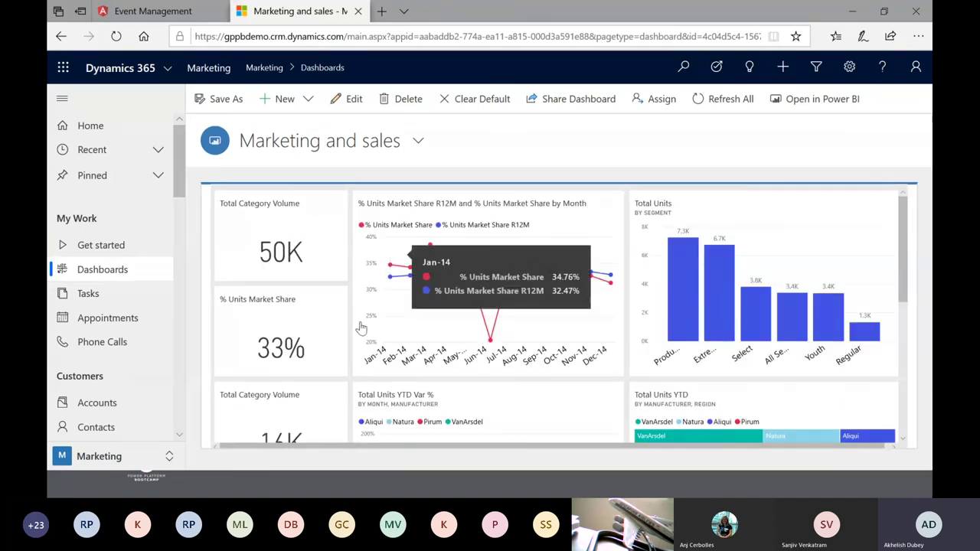
Step: View the customer record lists in turn: Segments, Subscription lists and Contacts
scroll(108, 381, "down", 3)
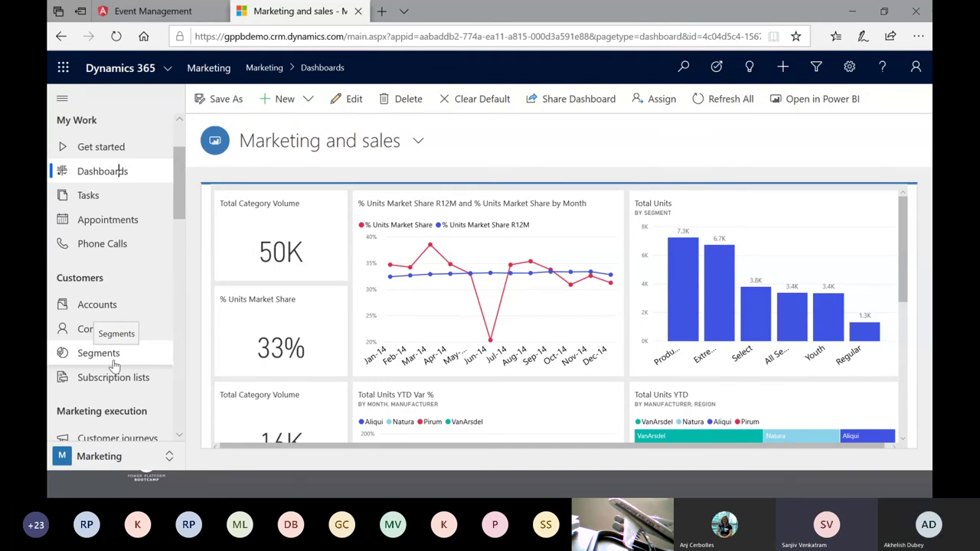
left_click(114, 366)
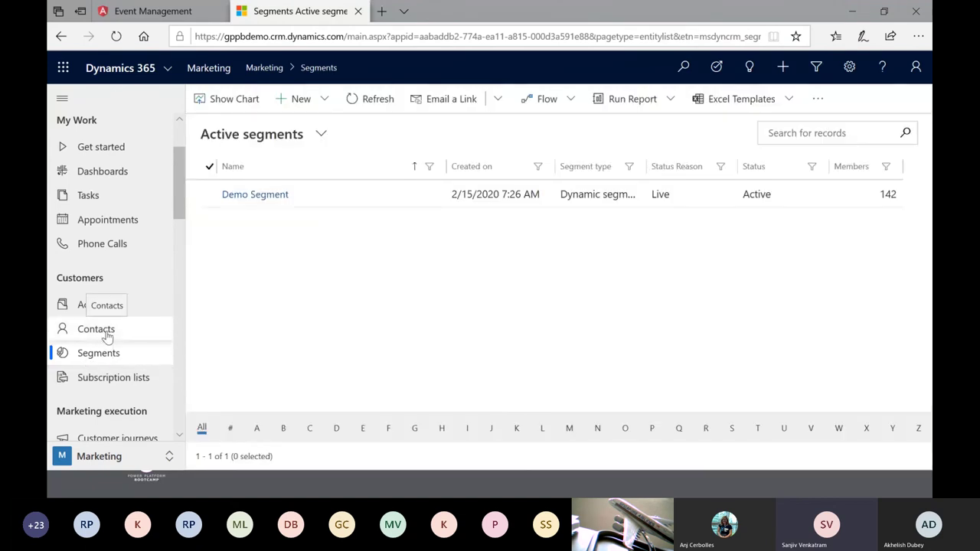
left_click(114, 377)
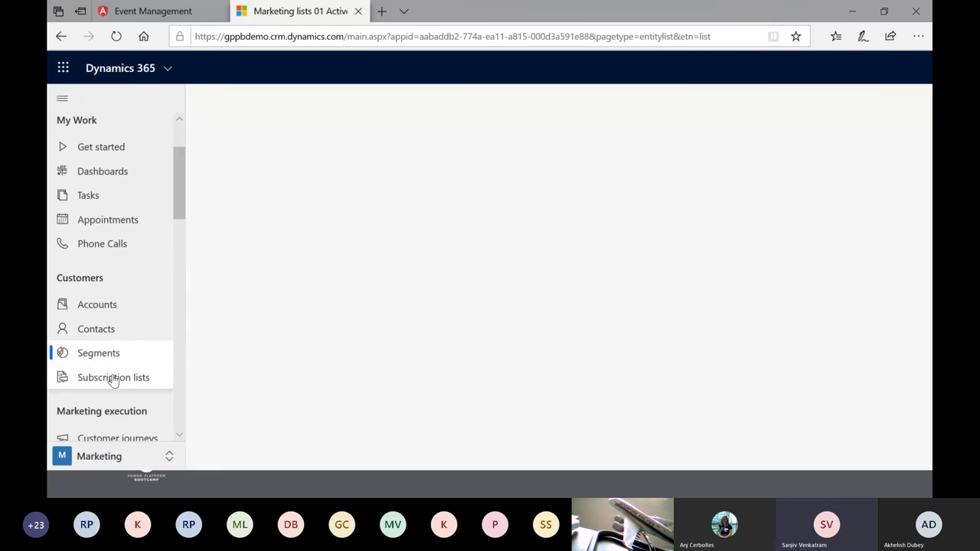
left_click(96, 329)
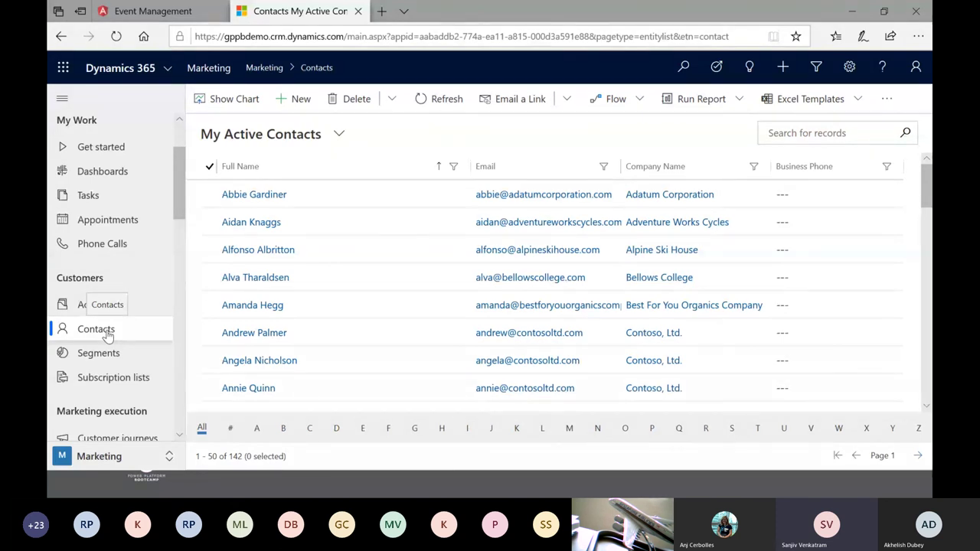
Step: Open the Contoso Chairs - ABM Campaign customer journey and examine its flow through to the lead and follow-up tiles
scroll(108, 334, "down", 1)
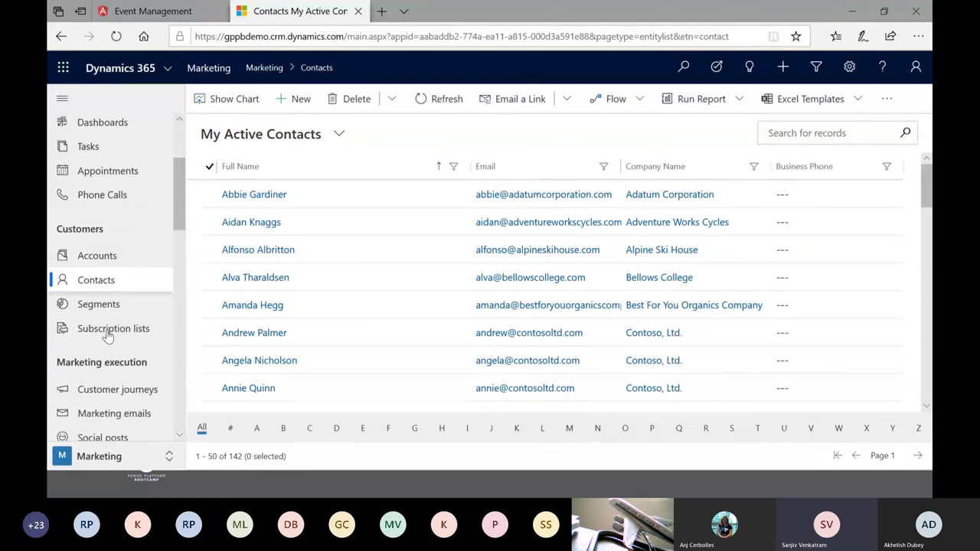
scroll(107, 335, "down", 1)
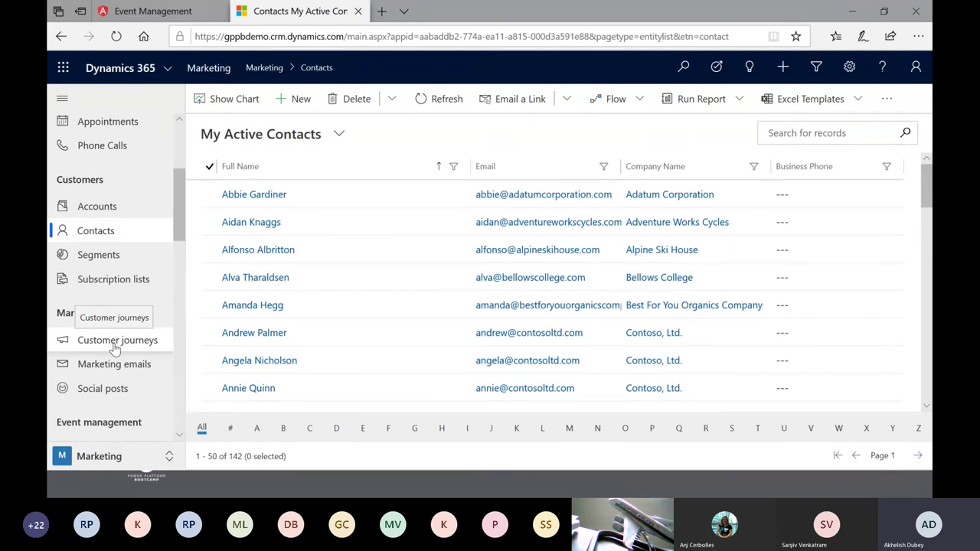
left_click(115, 345)
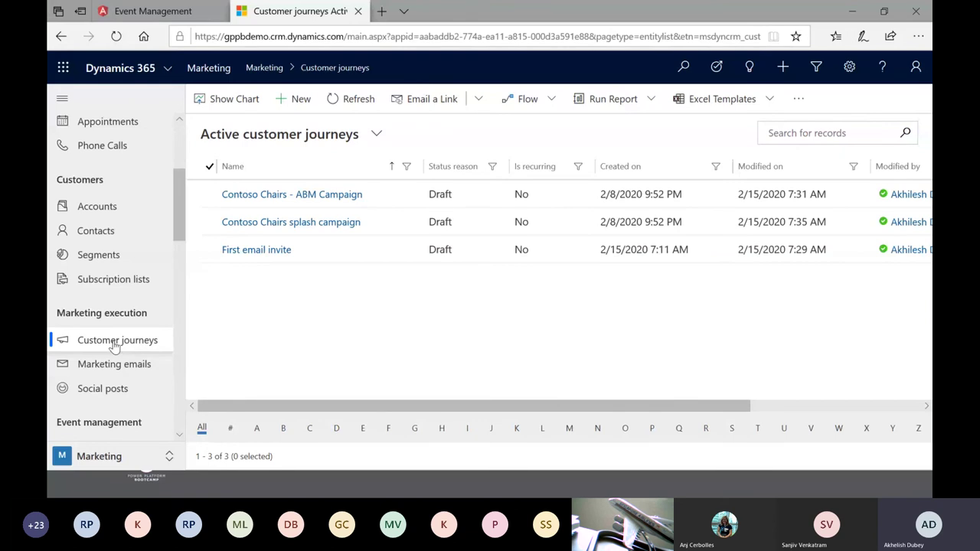
left_click(319, 196)
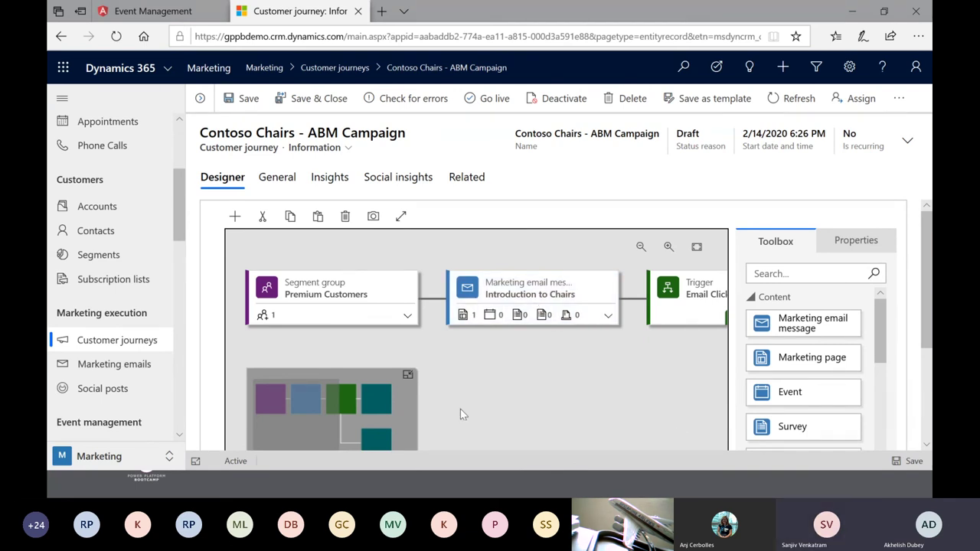
left_click_drag(310, 443, 356, 445)
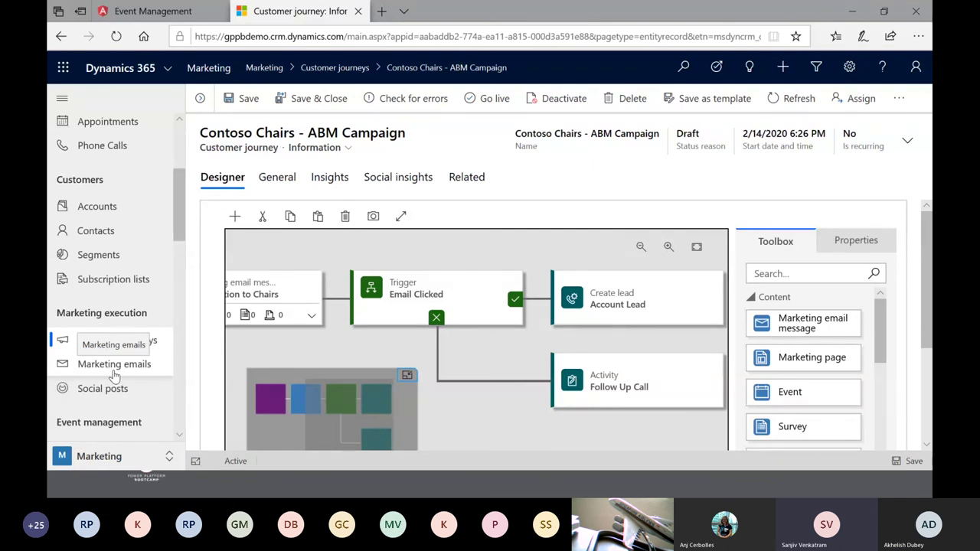
Step: Open the Contoso Furniture Design Workshop 1 event and review its general details
scroll(113, 375, "down", 2)
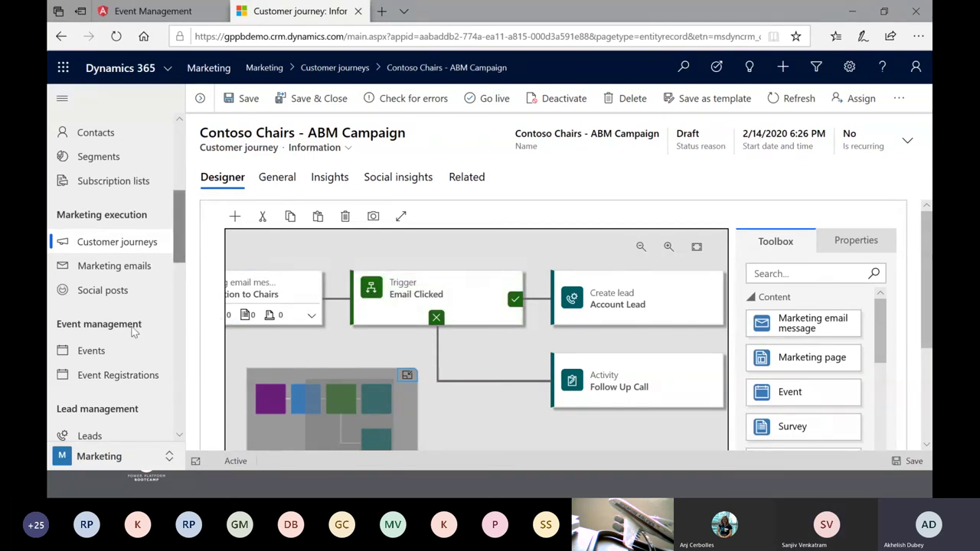
left_click(103, 360)
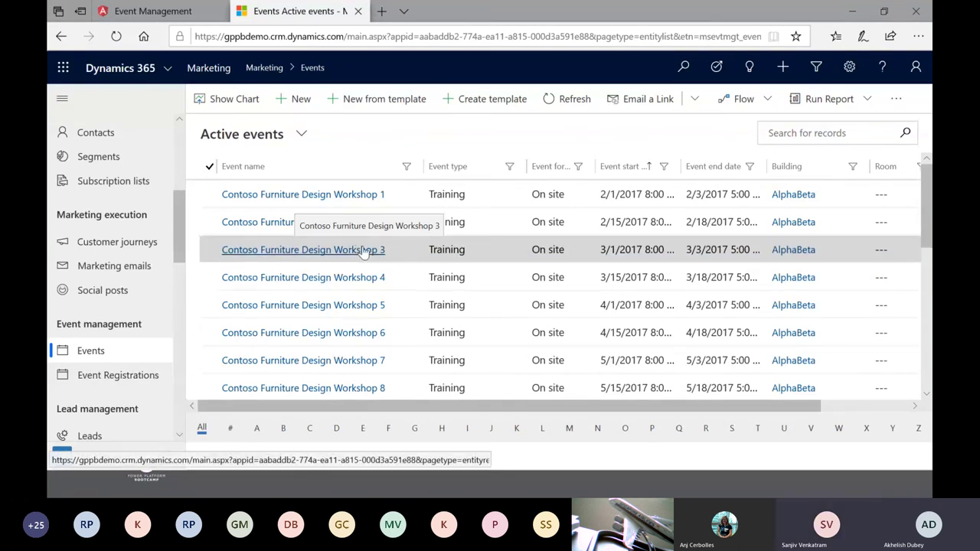
left_click(359, 196)
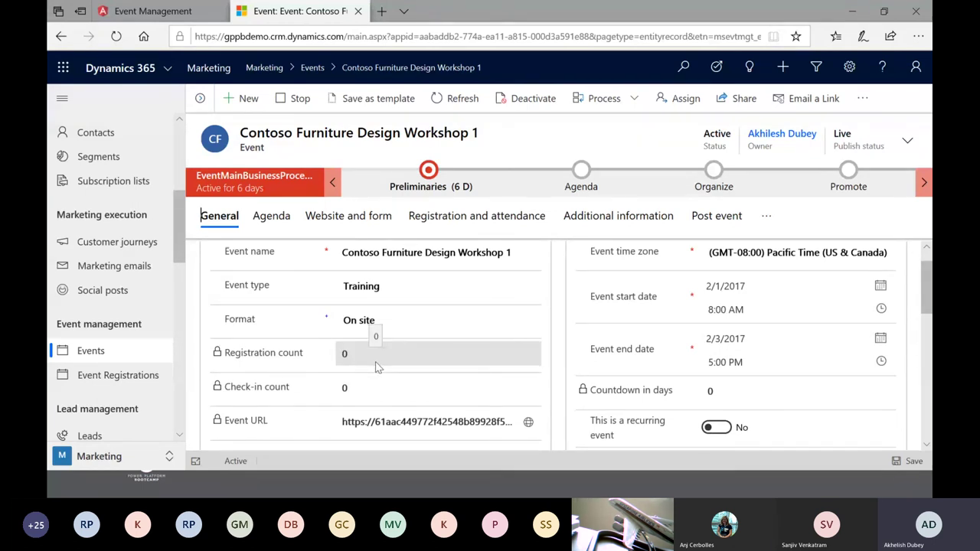
scroll(373, 395, "down", 1)
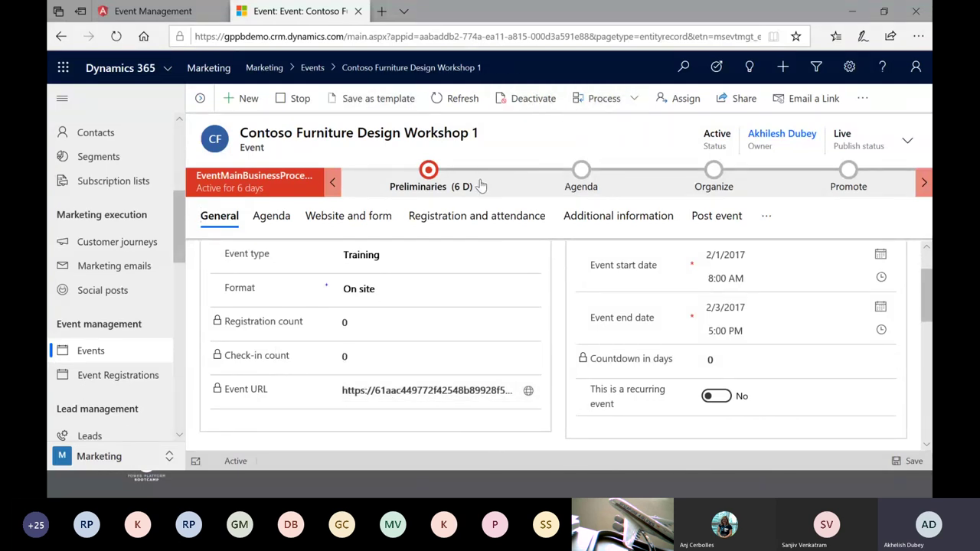
Step: View the workshop's public registration website and return to the event record in Dynamics 365
left_click(144, 11)
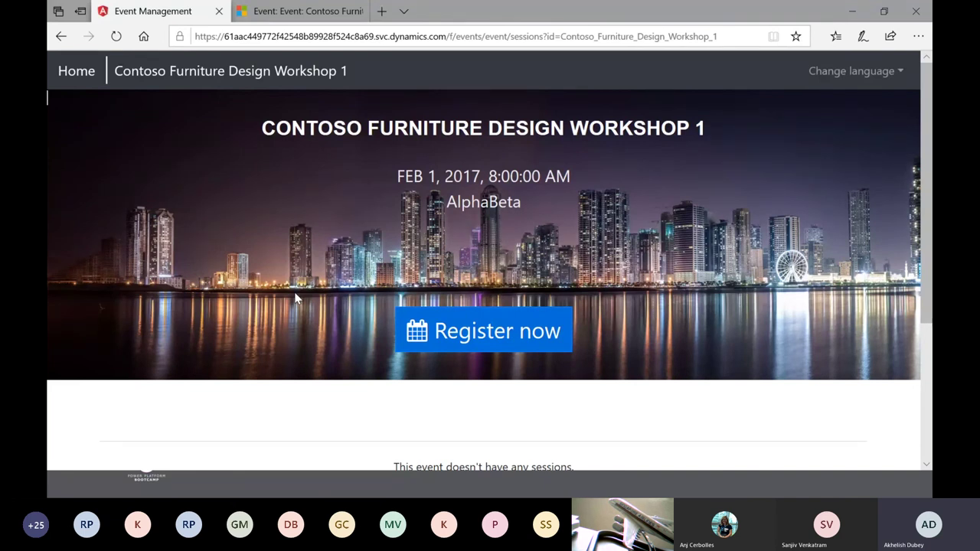
key("alt+Tab")
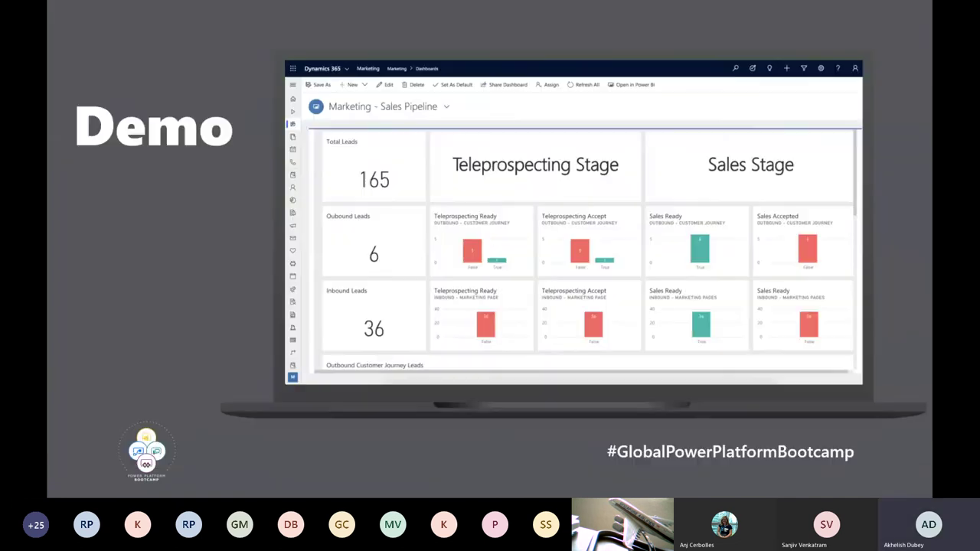
key("alt+Tab")
left_click(284, 11)
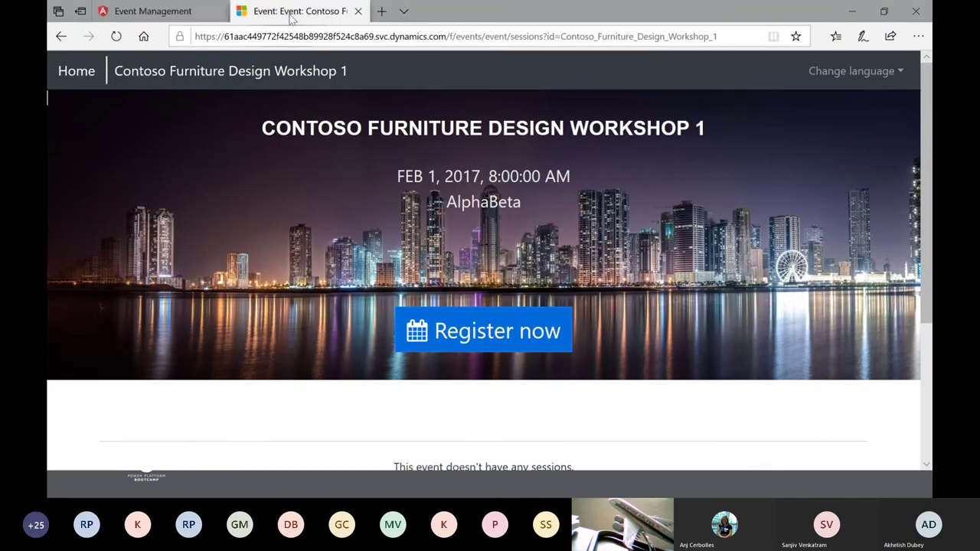
Step: View the active event registrations, followed by the list of lead scoring models
left_click(114, 376)
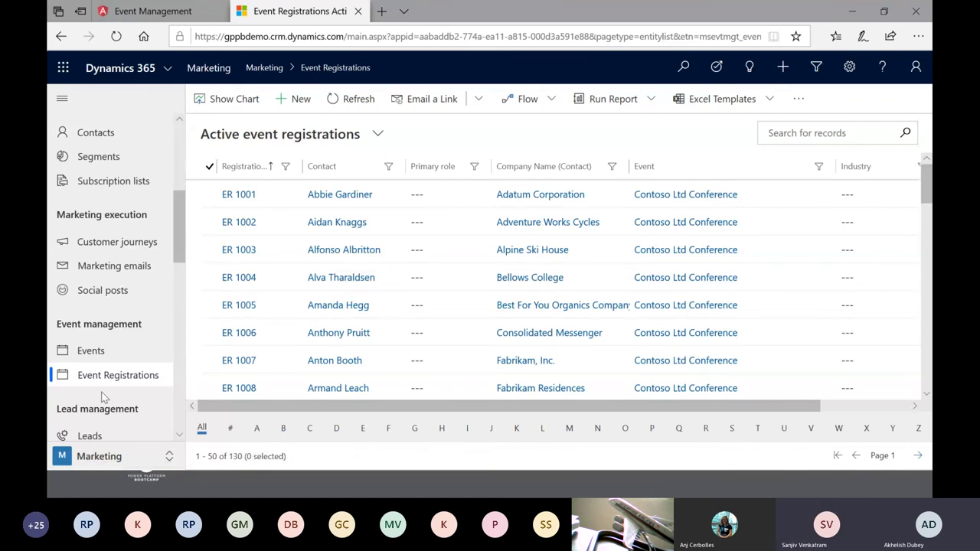
scroll(104, 397, "down", 1)
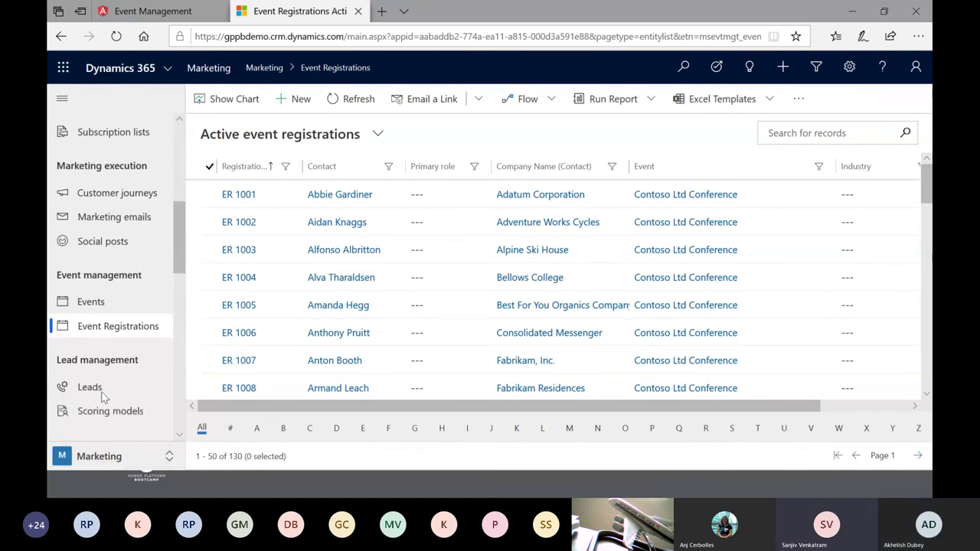
scroll(105, 397, "down", 1)
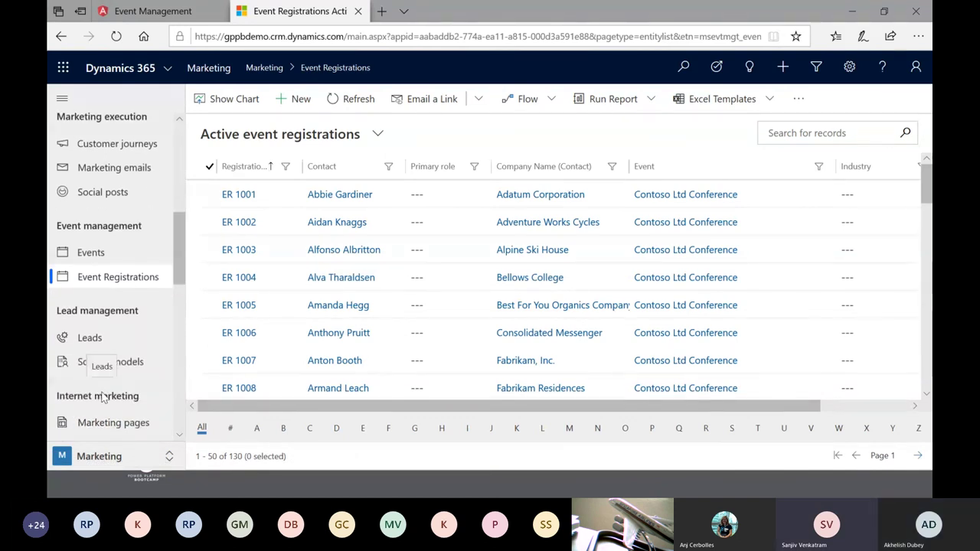
left_click(136, 365)
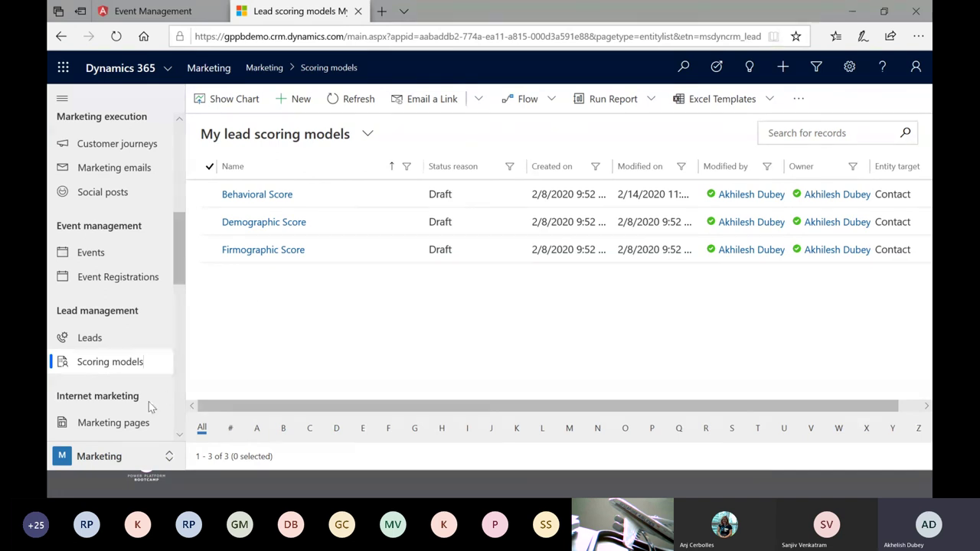
Step: Look through the remaining Marketing sections, from Internet marketing and Marketing content to Marketing templates and LinkedIn Lead Gen
scroll(152, 404, "down", 5)
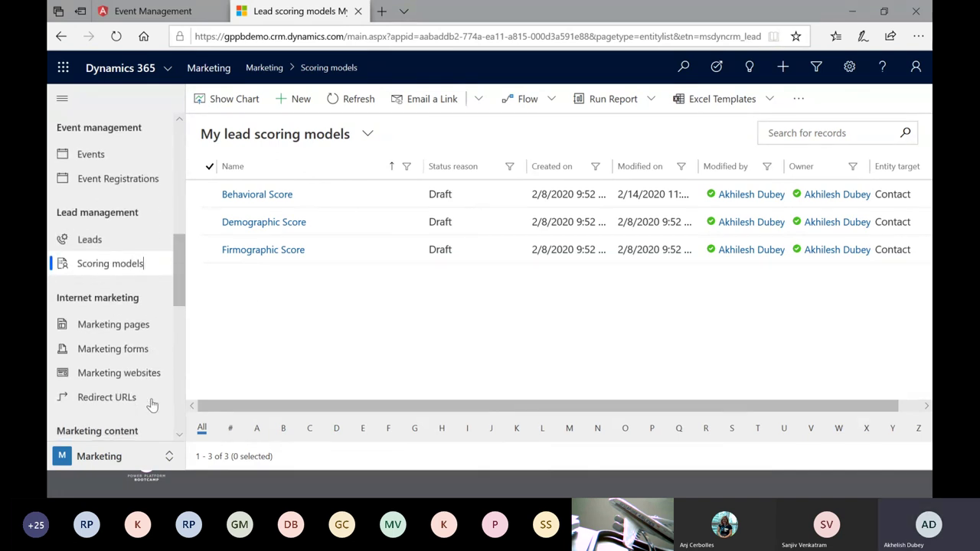
scroll(152, 404, "down", 3)
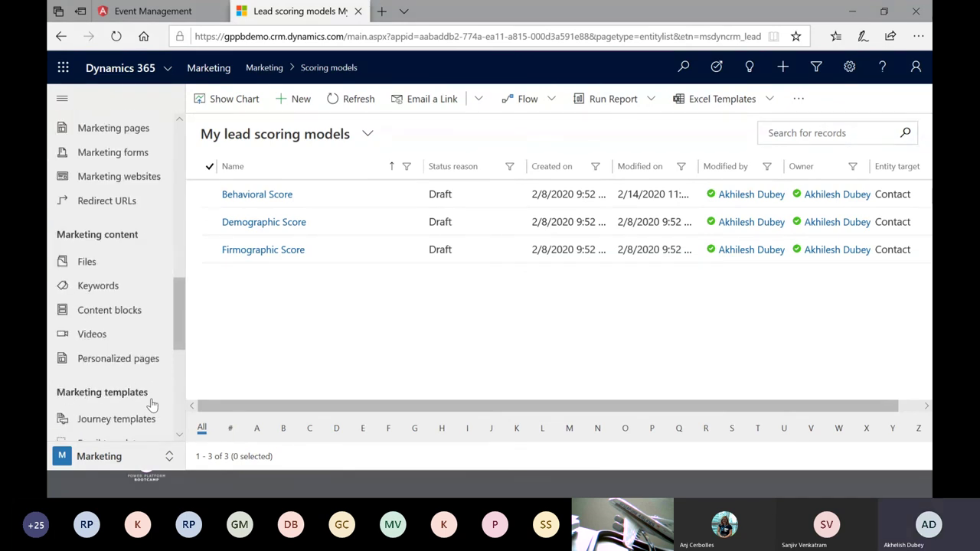
scroll(151, 404, "down", 3)
scroll(155, 402, "down", 3)
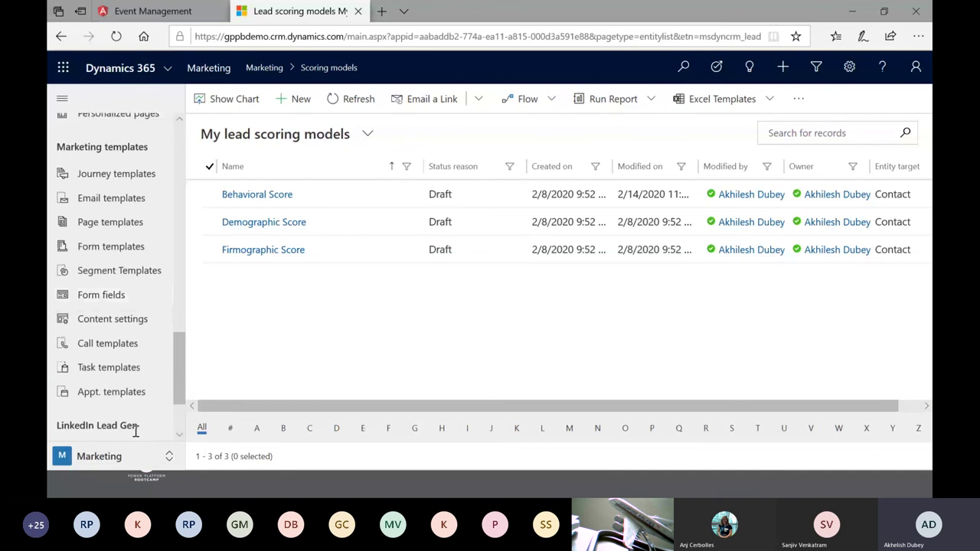
scroll(134, 431, "down", 2)
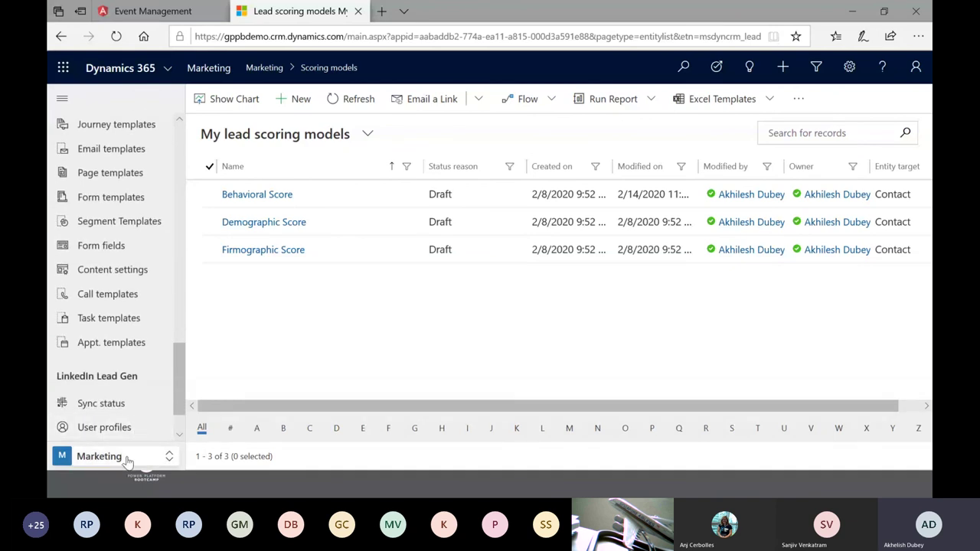
Step: Switch to the Settings area and examine the available advanced settings, from Organization through Other settings
left_click(128, 460)
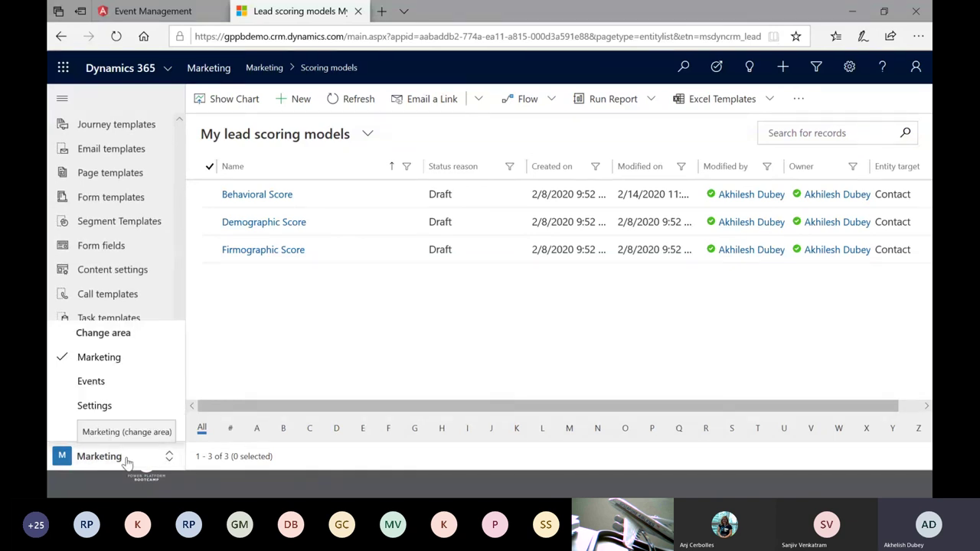
left_click(98, 405)
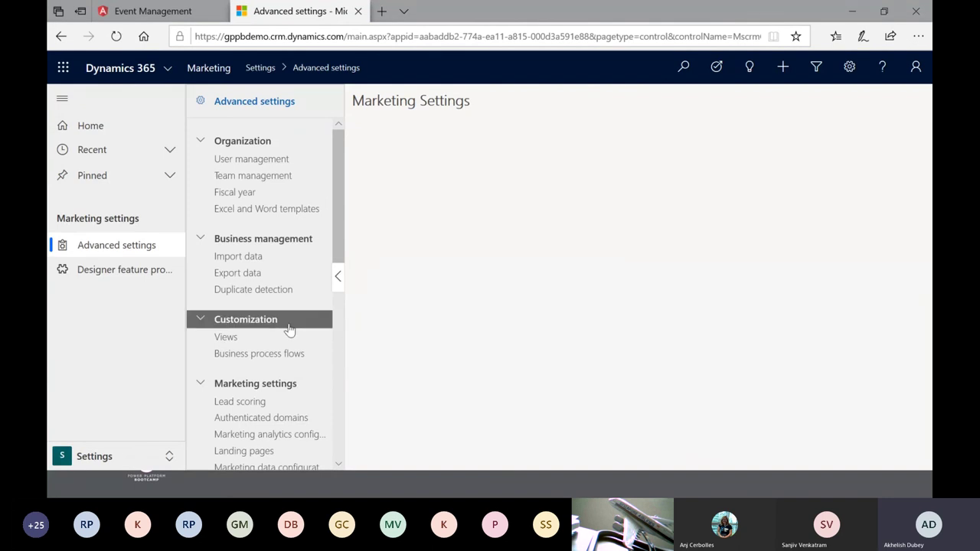
scroll(267, 391, "down", 3)
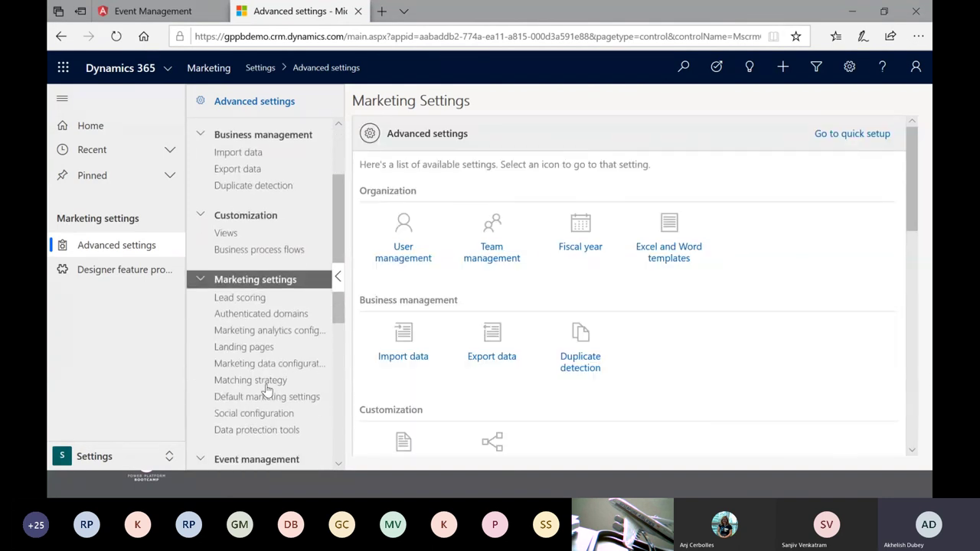
scroll(266, 390, "down", 4)
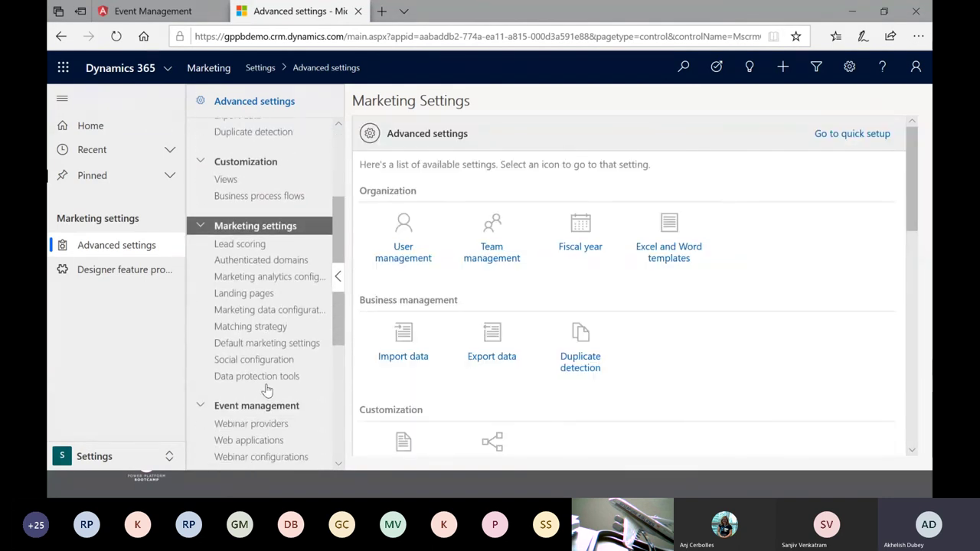
scroll(266, 390, "down", 3)
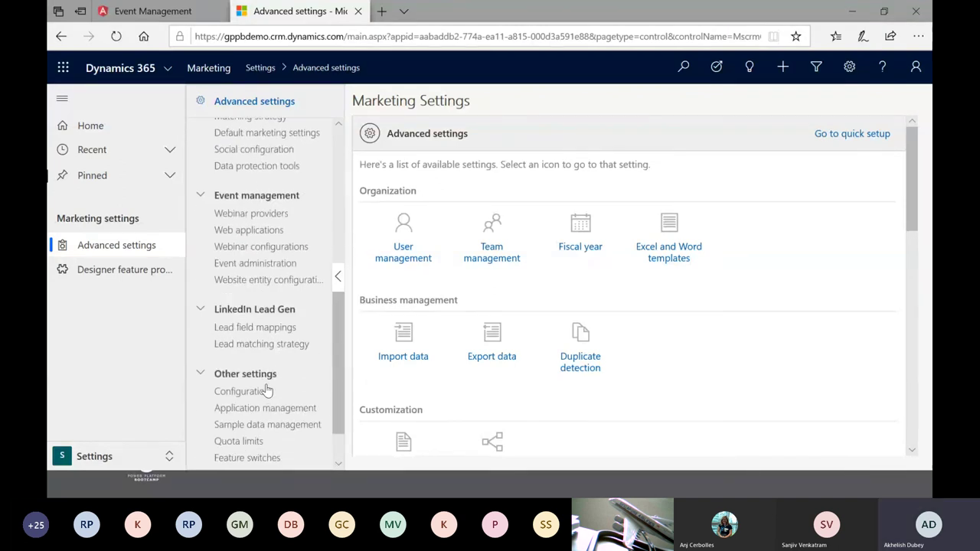
Step: View the additional configuration settings and the social posting configurations, and open the Facebook Config record
left_click(241, 391)
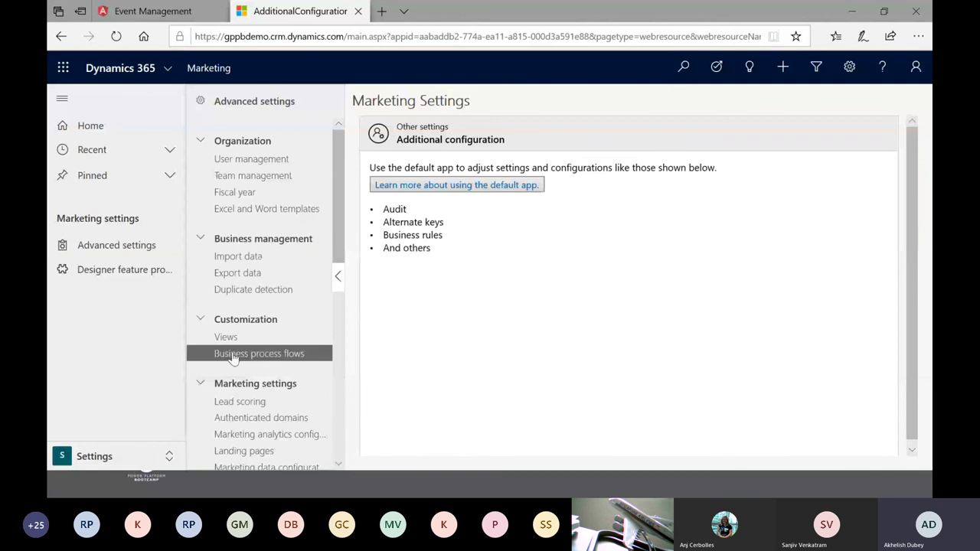
scroll(241, 421, "down", 3)
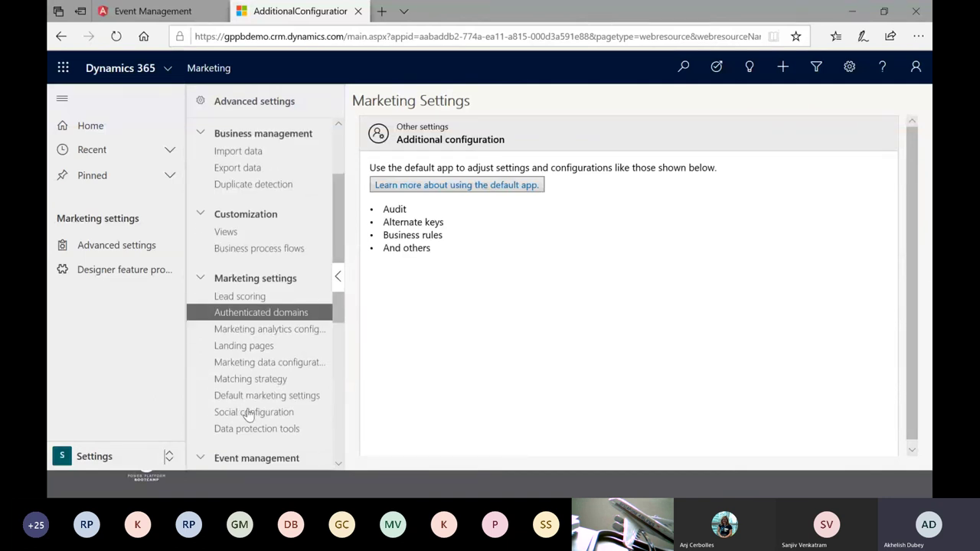
left_click(253, 413)
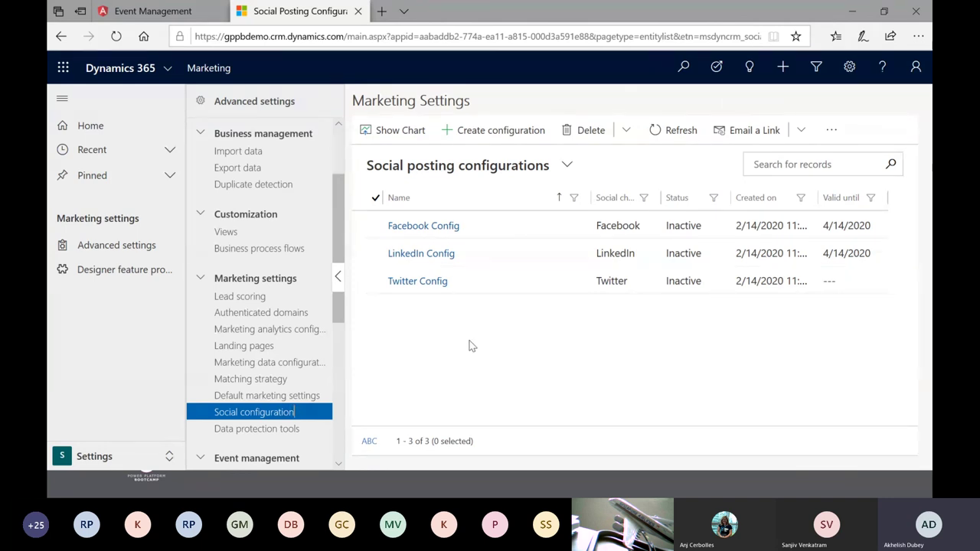
left_click(426, 225)
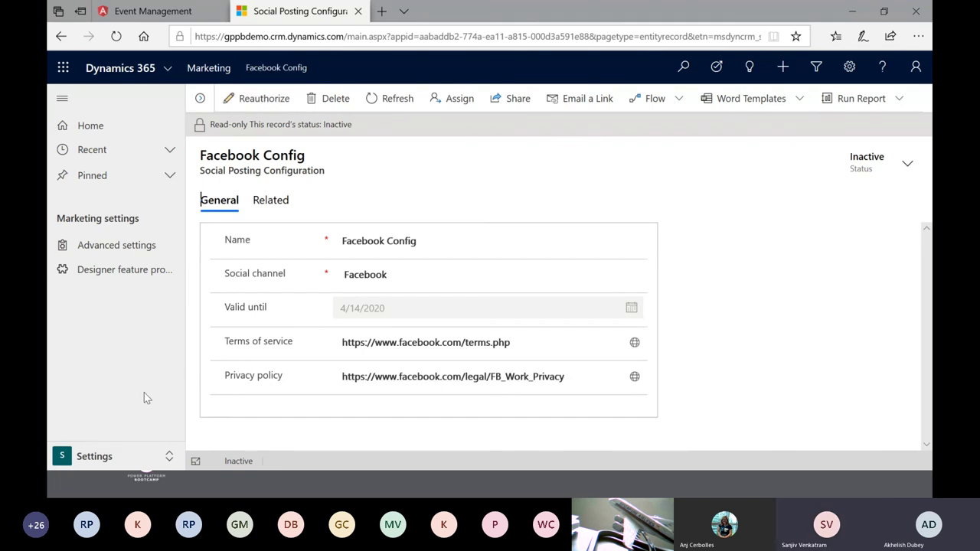
Step: Return to the Marketing area and view the active accounts list, followed by the Marketing and sales dashboard
left_click(110, 457)
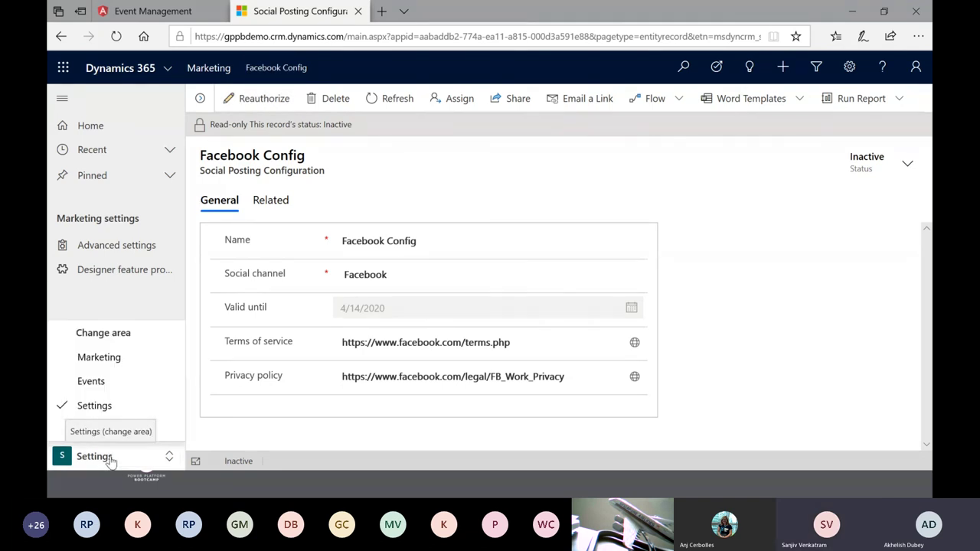
left_click(108, 358)
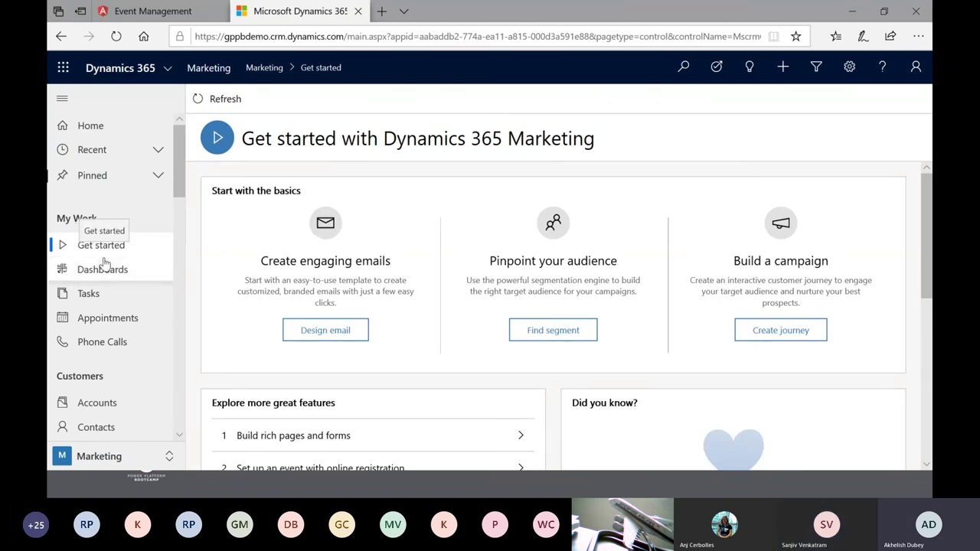
left_click(115, 407)
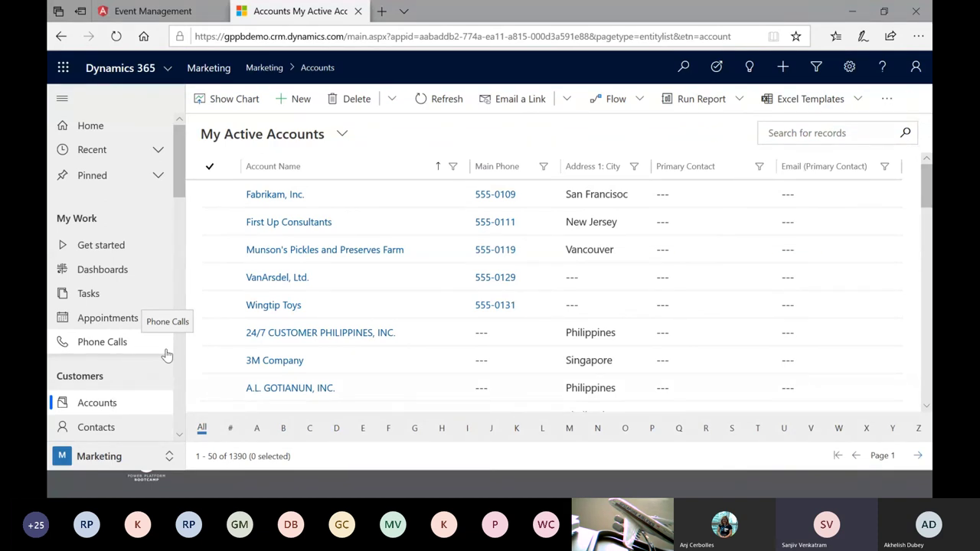
left_click(116, 278)
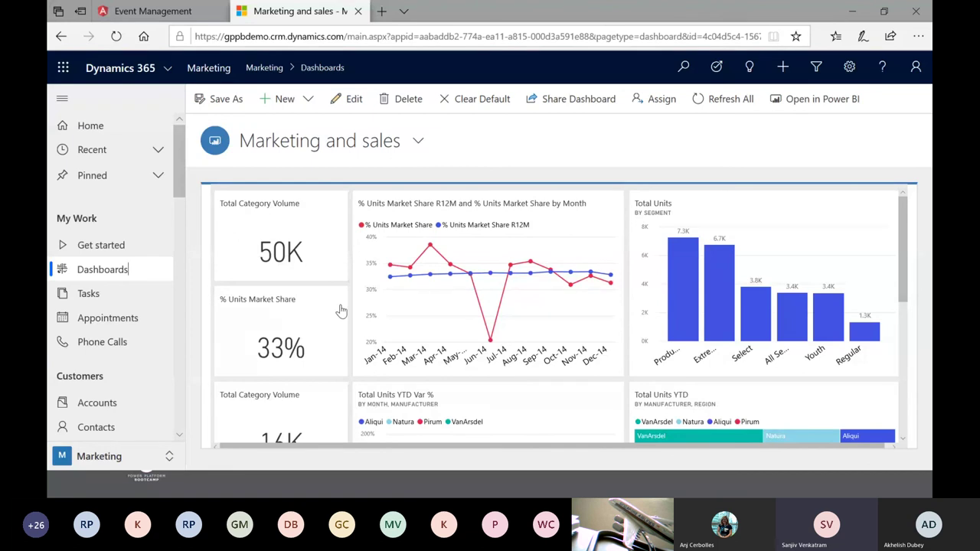
scroll(342, 310, "down", 1)
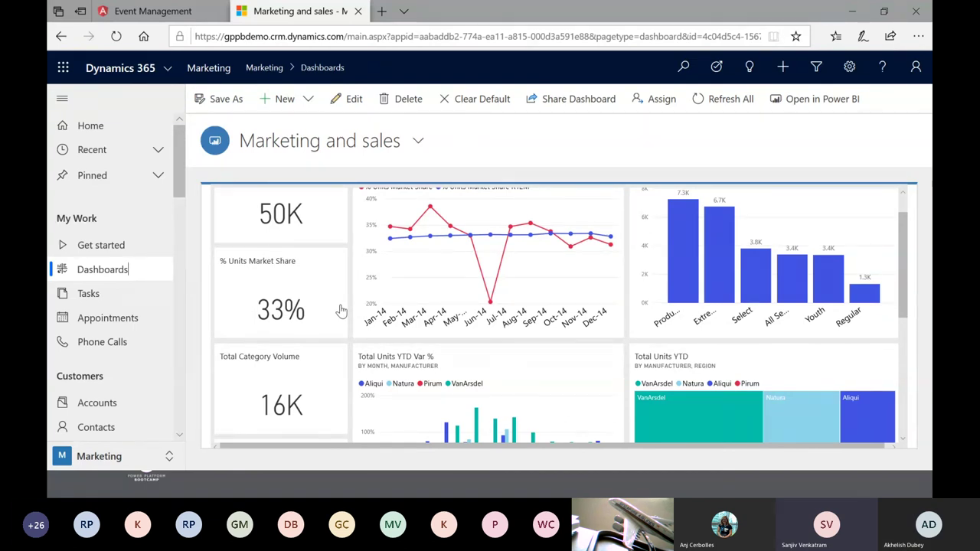
key("alt+Tab")
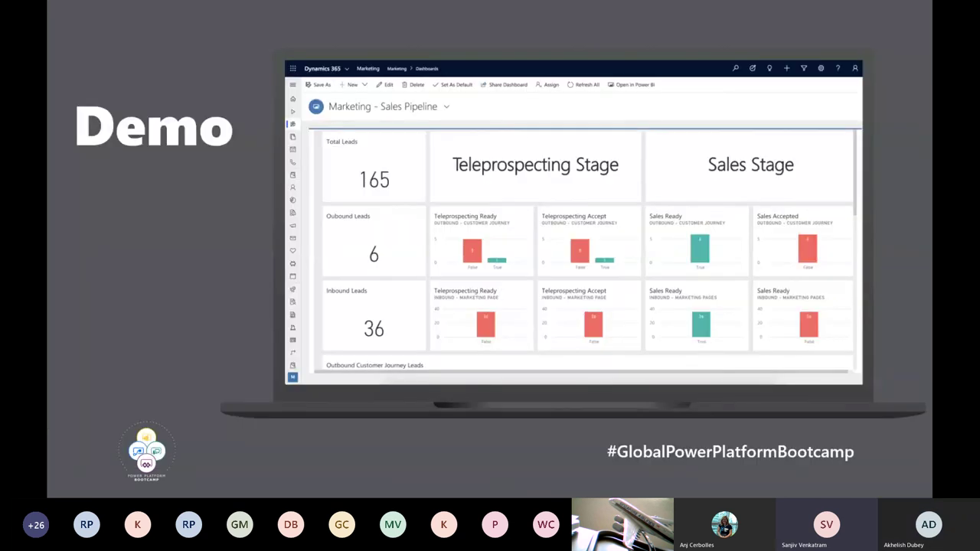
key("Right")
key("Left")
key("Left")
key("Left")
key("Left")
key("Left")
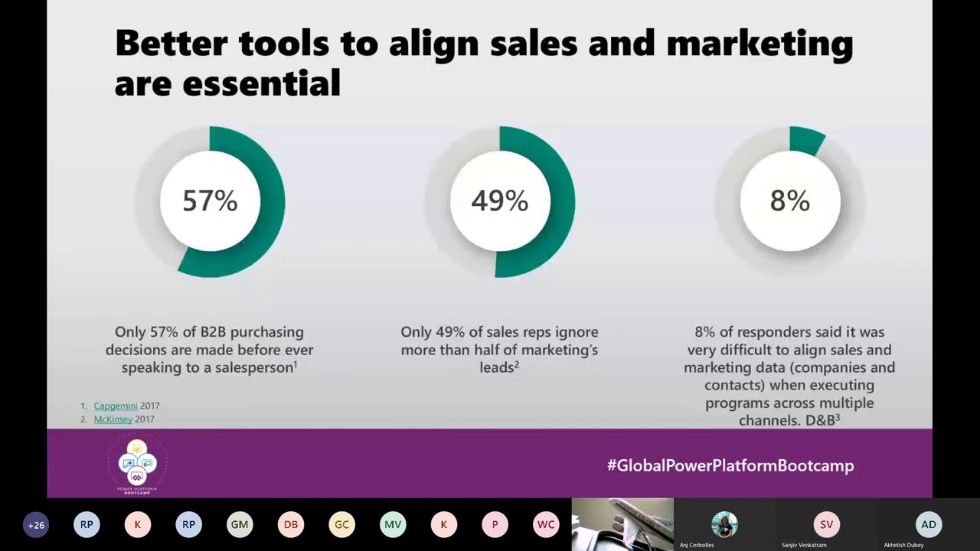
key("Left")
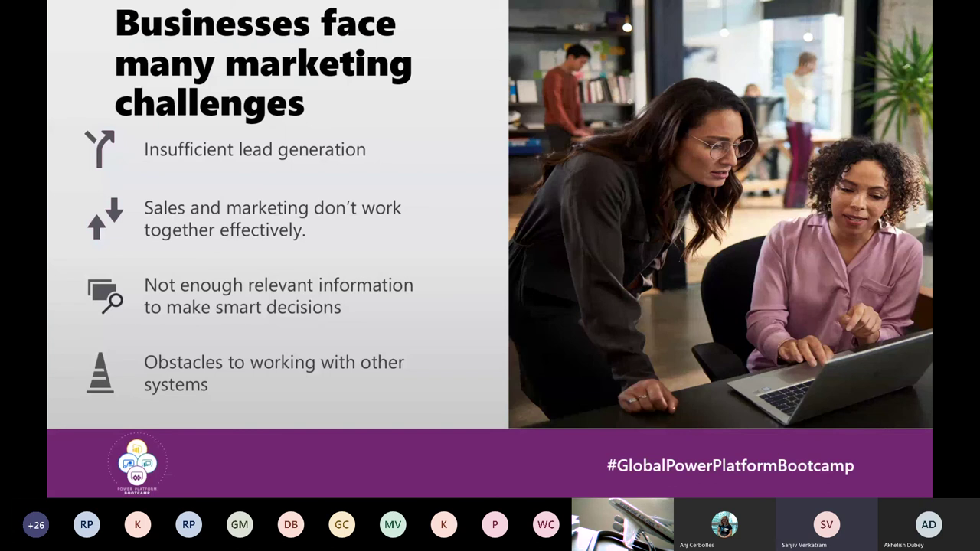